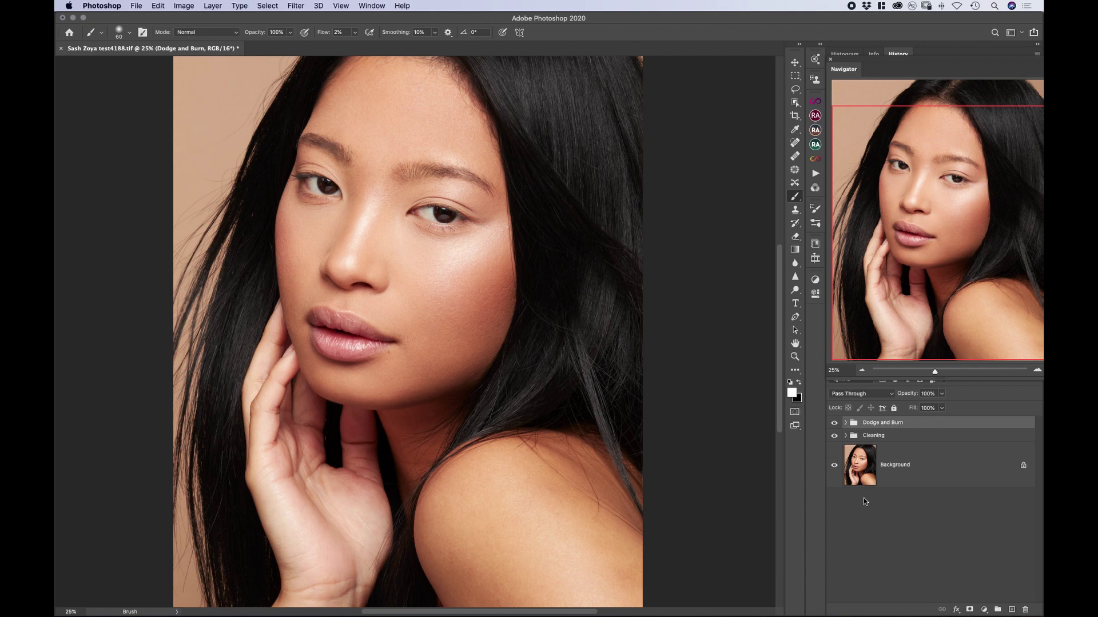
Add a Curves adjustment layer above the Dodge and Burn group and darken its RGB midtones from input 130 to output 119
{"action": "scroll", "coordinate": [655, 459], "scroll_direction": "down", "scroll_amount": 3}
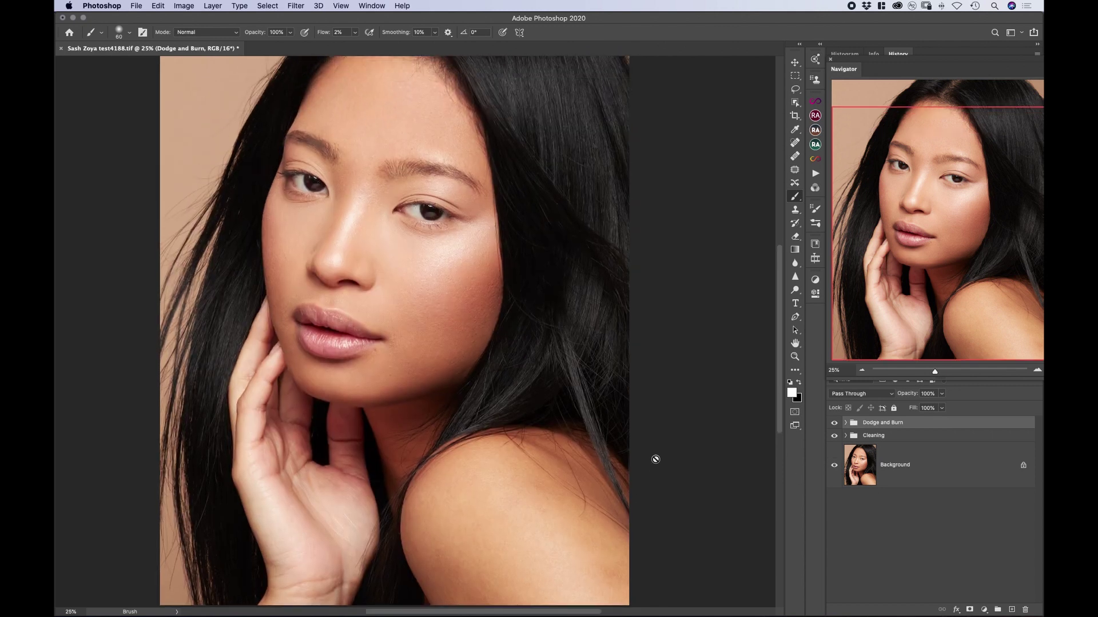
{"action": "scroll", "coordinate": [656, 459], "scroll_direction": "down", "scroll_amount": 2}
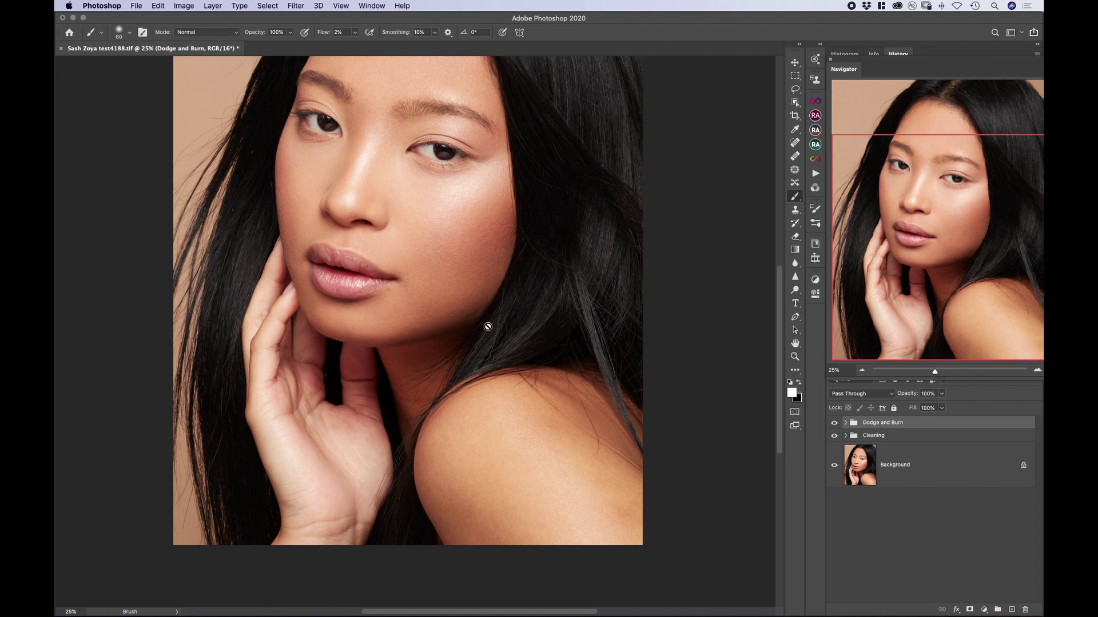
{"action": "scroll", "coordinate": [499, 337], "scroll_direction": "up", "scroll_amount": 2}
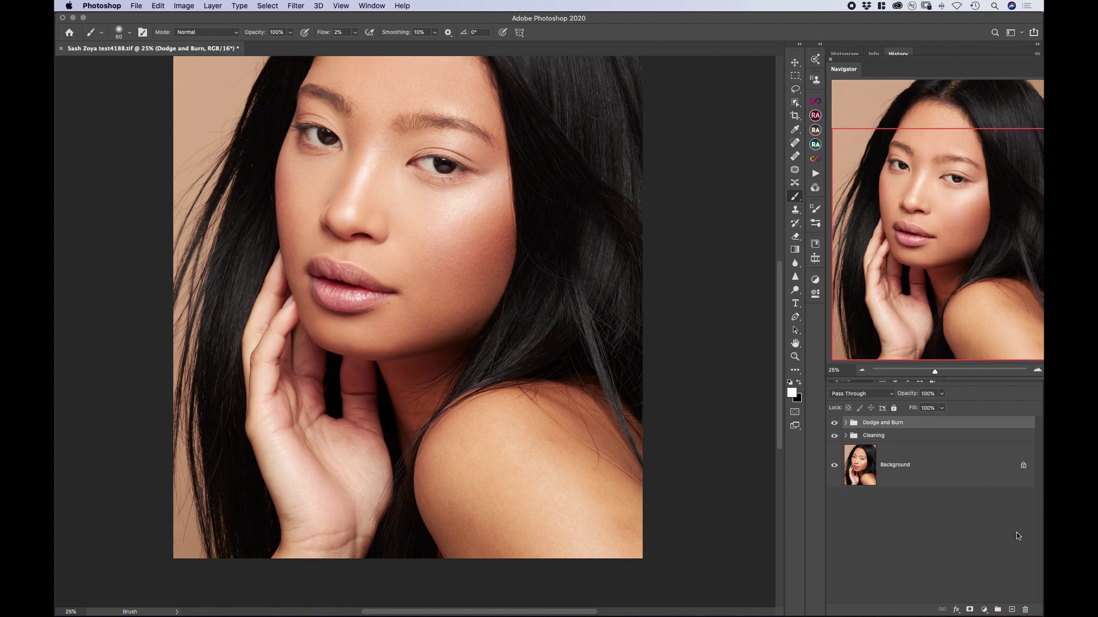
{"action": "left_click", "coordinate": [984, 610]}
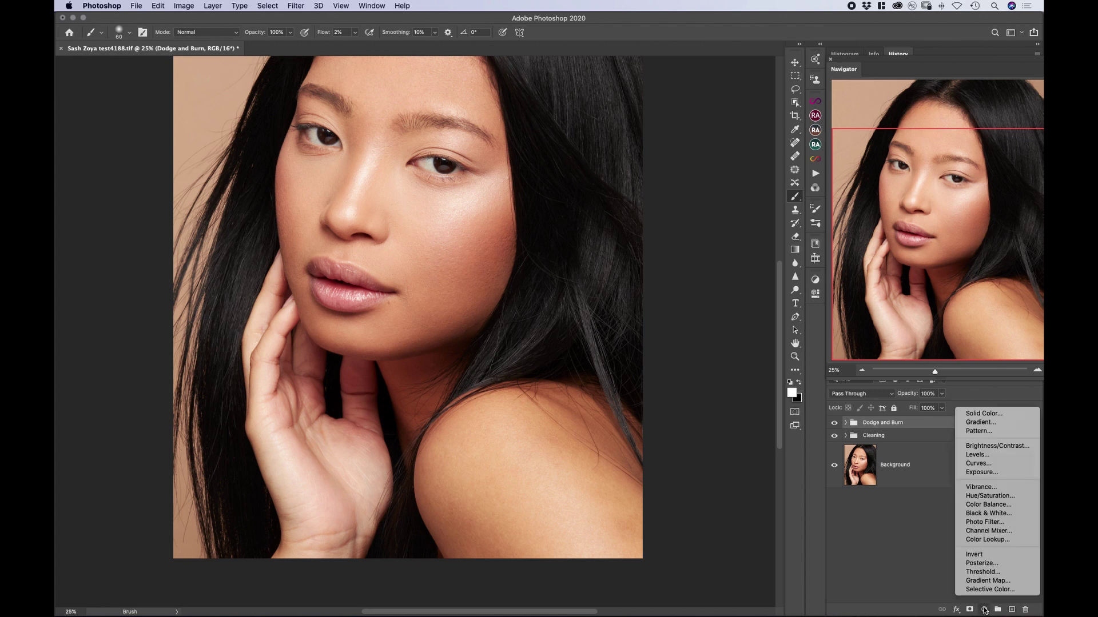
{"action": "left_click", "coordinate": [985, 464]}
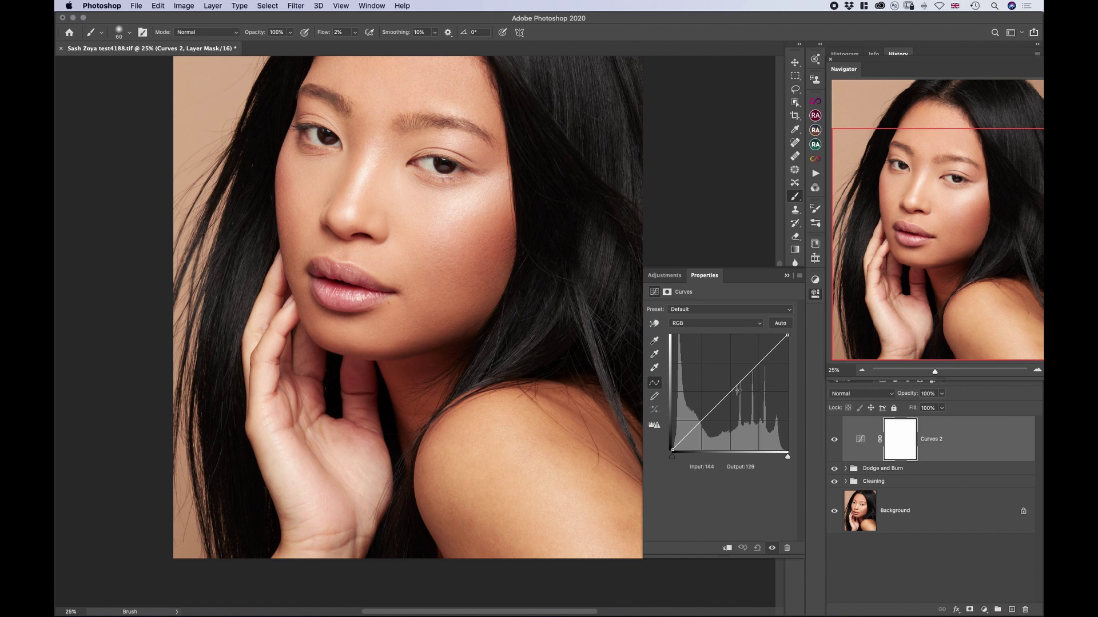
{"action": "left_click_drag", "start_coordinate": [730, 392], "coordinate": [731, 396]}
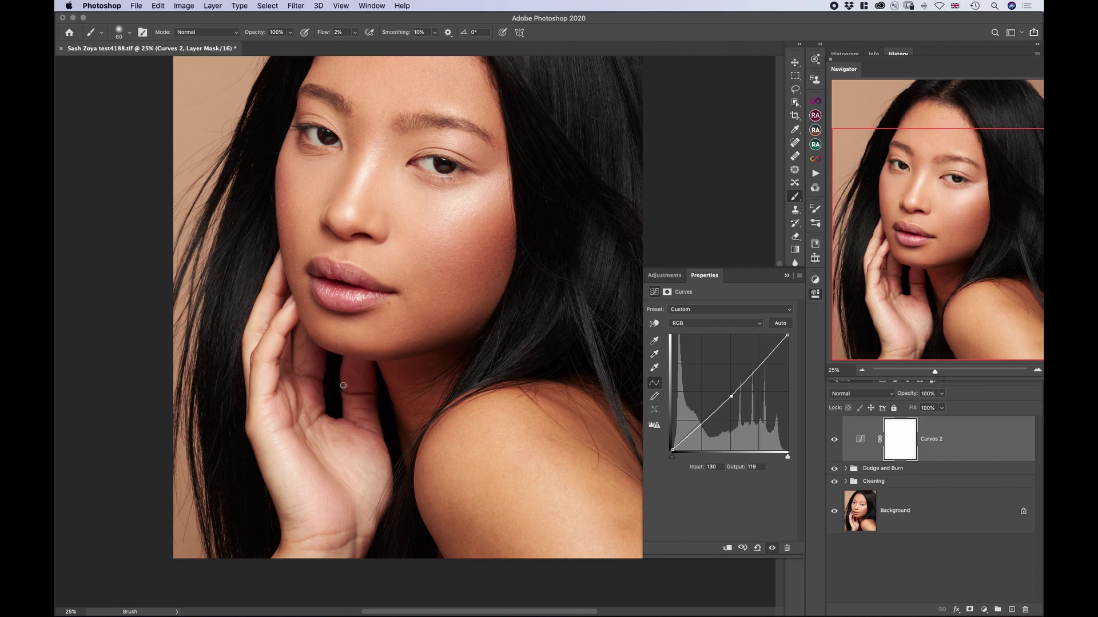
Lower the curve's individual channels slightly: Red input 128 to 124, Green 42 to 40, and Blue 149 to 145
{"action": "left_click", "coordinate": [708, 325]}
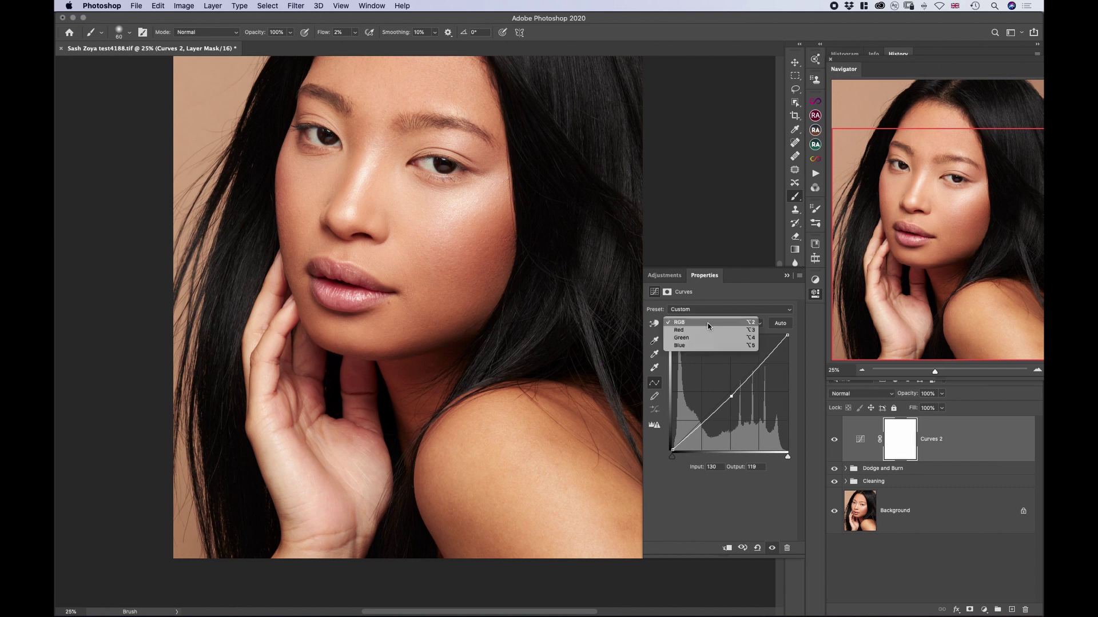
{"action": "left_click", "coordinate": [698, 330]}
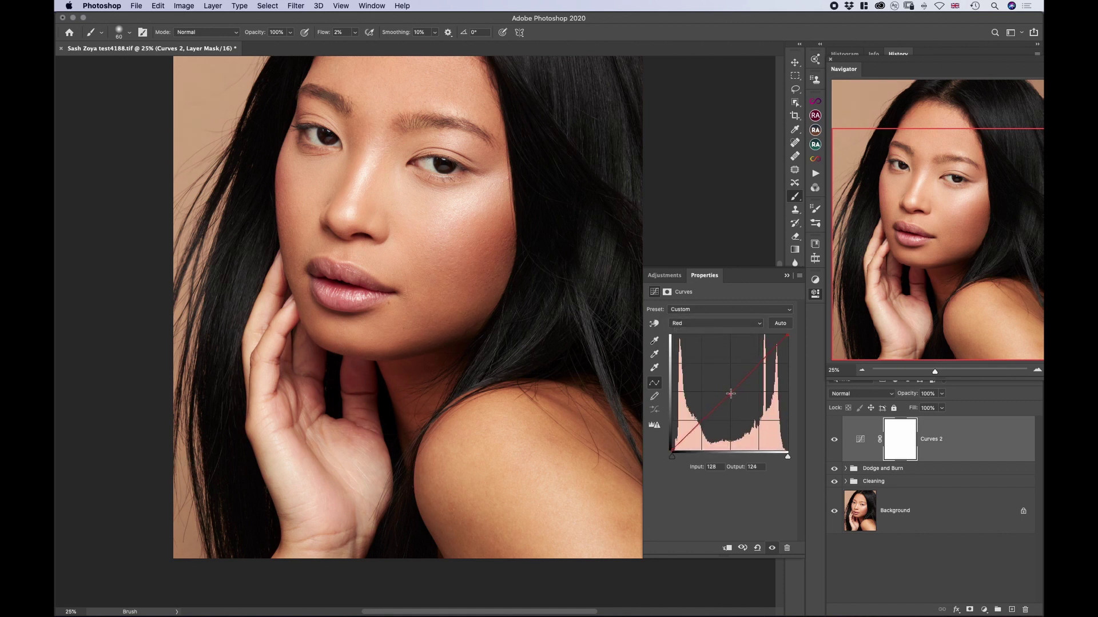
{"action": "left_click", "coordinate": [704, 323]}
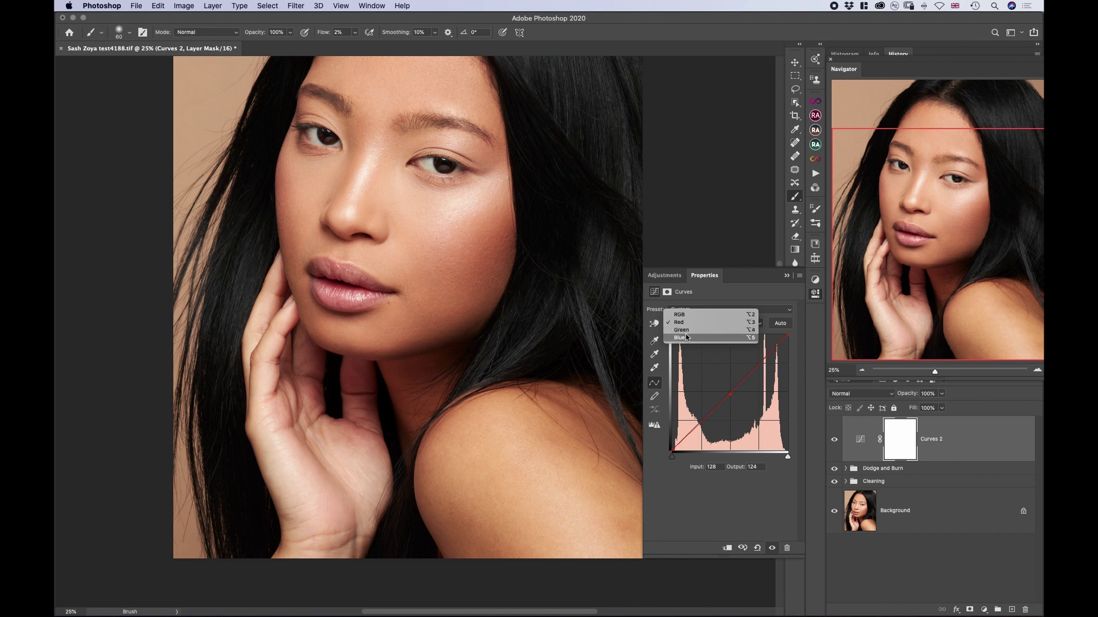
{"action": "left_click", "coordinate": [699, 331]}
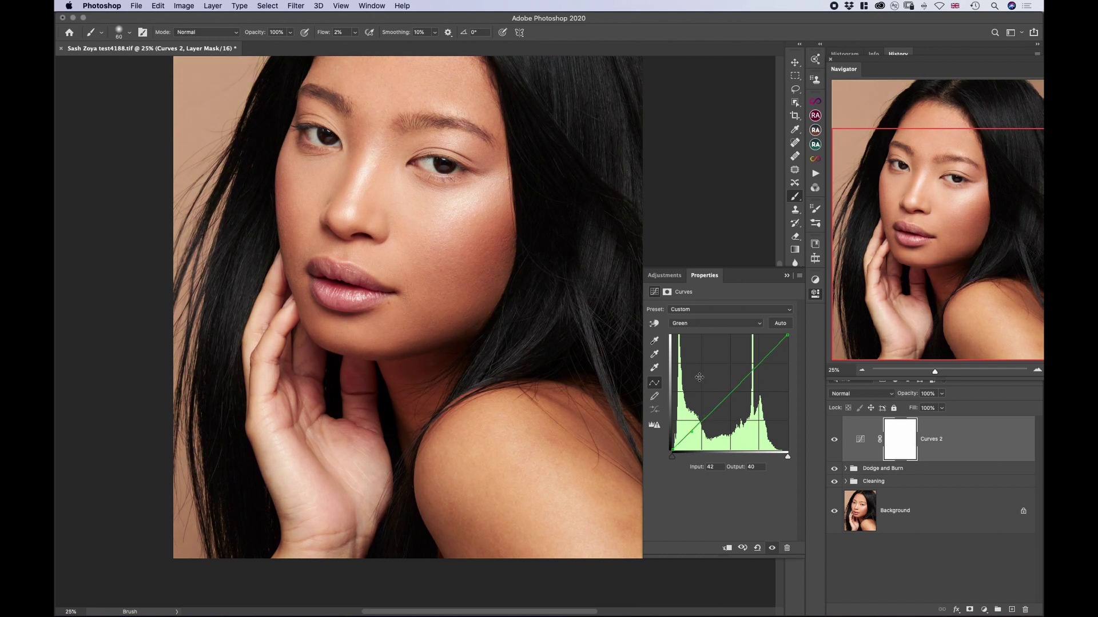
{"action": "left_click", "coordinate": [701, 324]}
{"action": "left_click", "coordinate": [693, 332]}
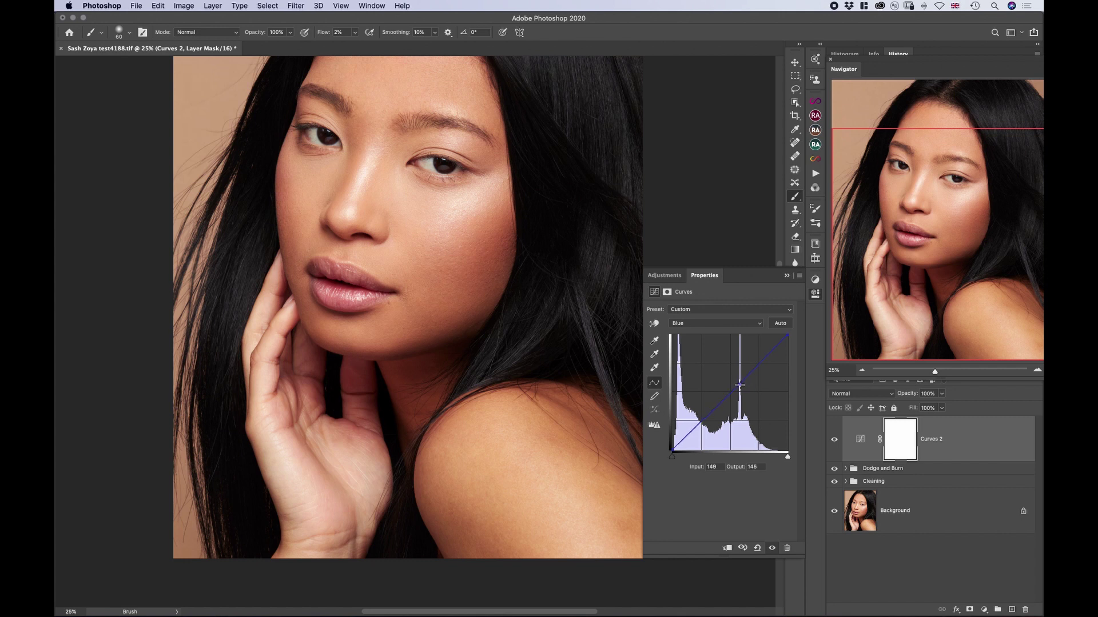
{"action": "left_click", "coordinate": [786, 277]}
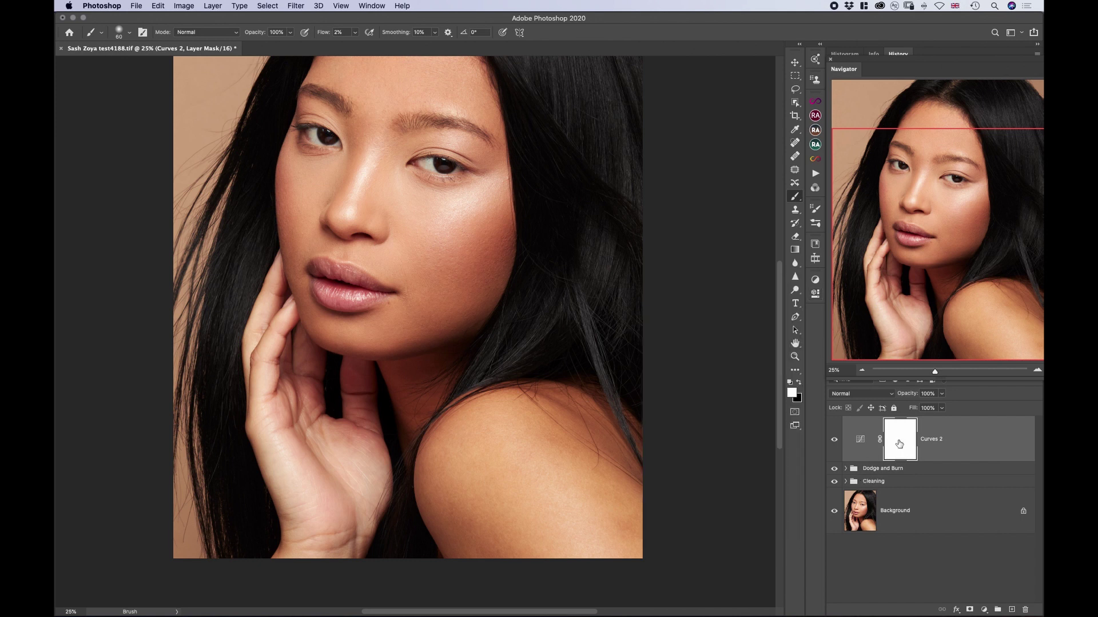
Invert the Curves 2 mask to black and set the brush to 100% flow and 46% hardness
{"action": "key", "text": "super+i"}
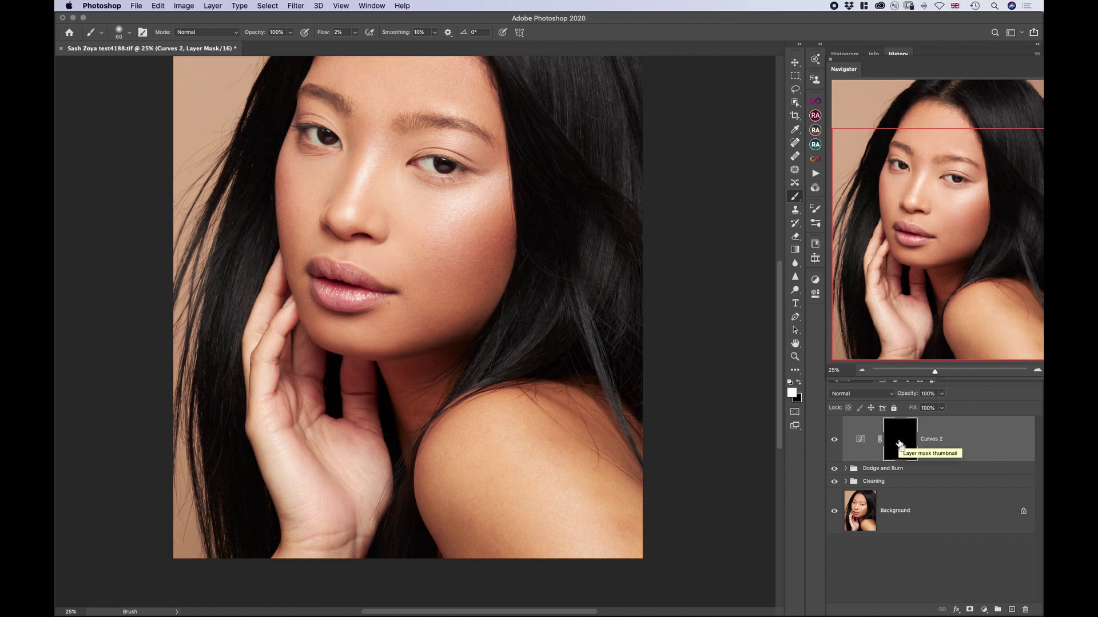
{"action": "left_click", "coordinate": [355, 33]}
{"action": "left_click_drag", "start_coordinate": [354, 47], "coordinate": [404, 45]}
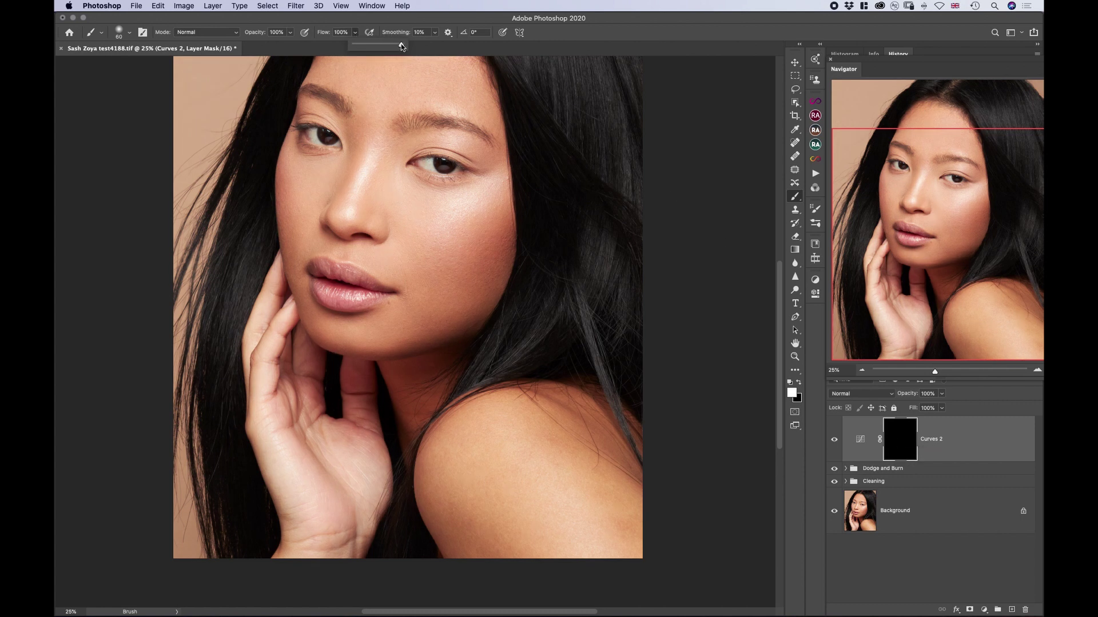
{"action": "left_click", "coordinate": [130, 33]}
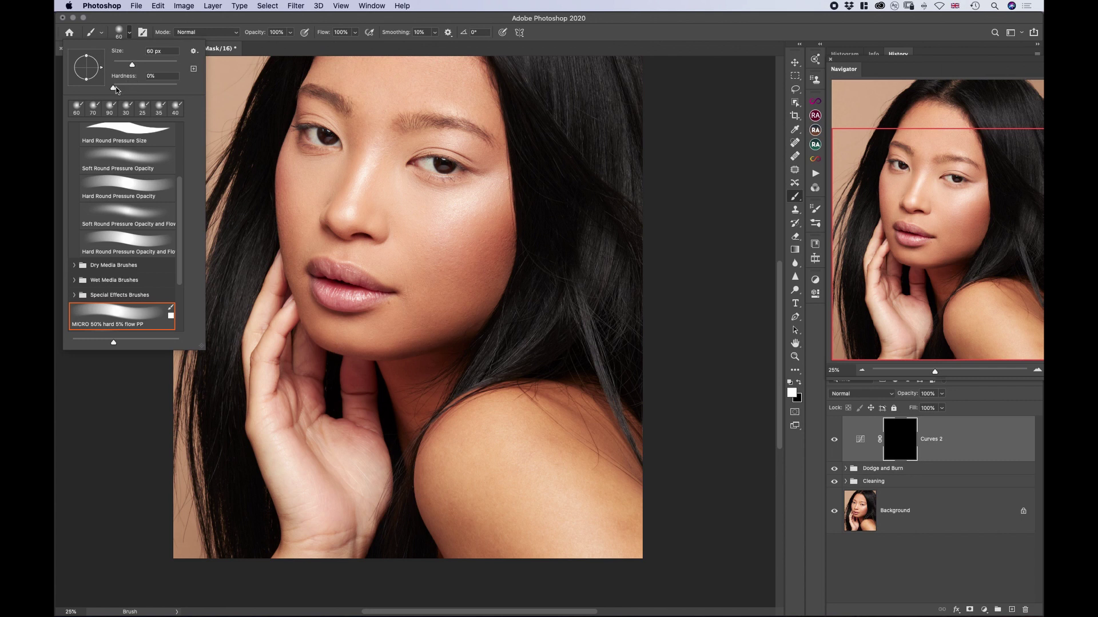
{"action": "left_click_drag", "start_coordinate": [114, 88], "coordinate": [144, 88]}
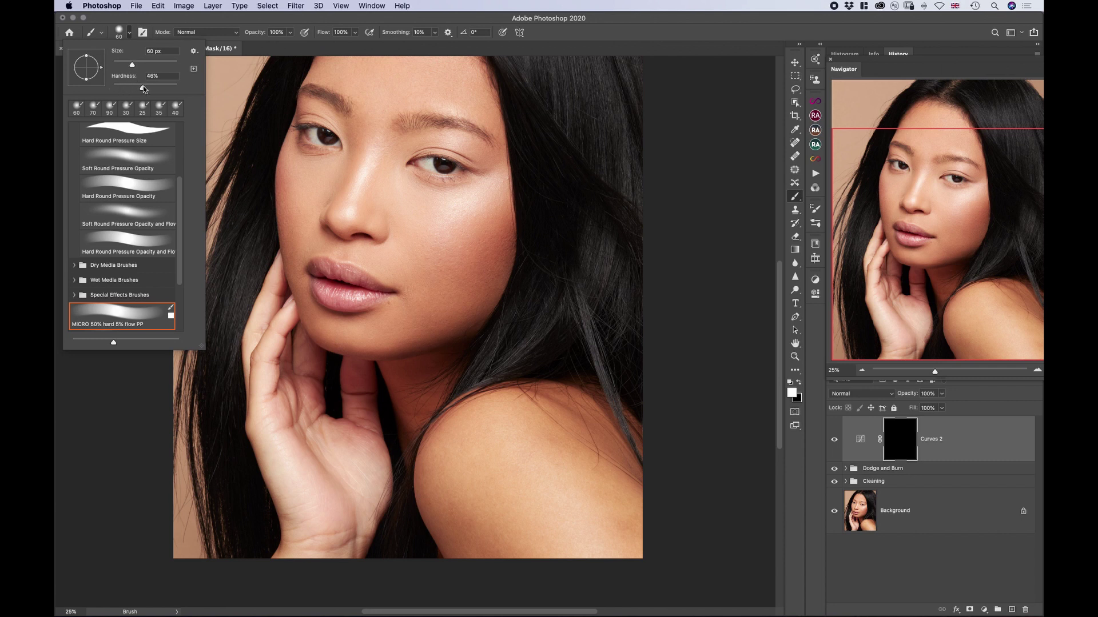
{"action": "left_click", "coordinate": [129, 32]}
Paint the whole hand and its fingers white on the Curves 2 mask with a soft brush enlarged to 200, then 250 px
{"action": "key", "text": "bracketright"}
{"action": "key", "text": "bracketright"}
{"action": "key", "text": "bracketright"}
{"action": "key", "text": "bracketright"}
{"action": "key", "text": "bracketright"}
{"action": "key", "text": "bracketright"}
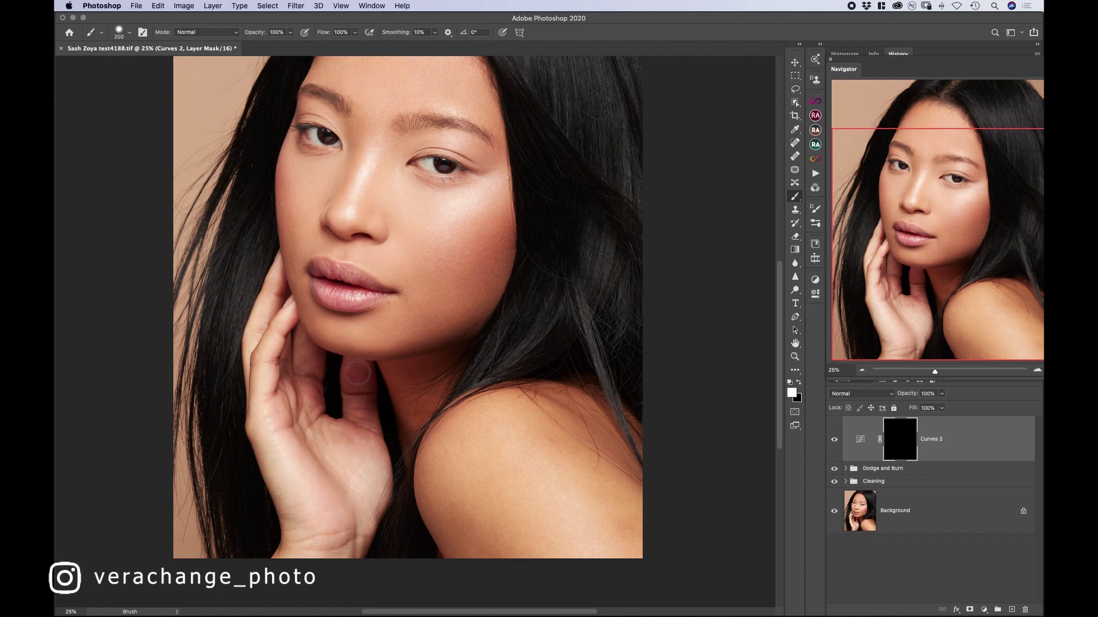
{"action": "mouse_move", "coordinate": [359, 369]}
{"action": "left_mouse_down"}
{"action": "mouse_move", "coordinate": [370, 400]}
{"action": "mouse_move", "coordinate": [360, 518]}
{"action": "left_mouse_up"}
{"action": "key", "text": "bracketright"}
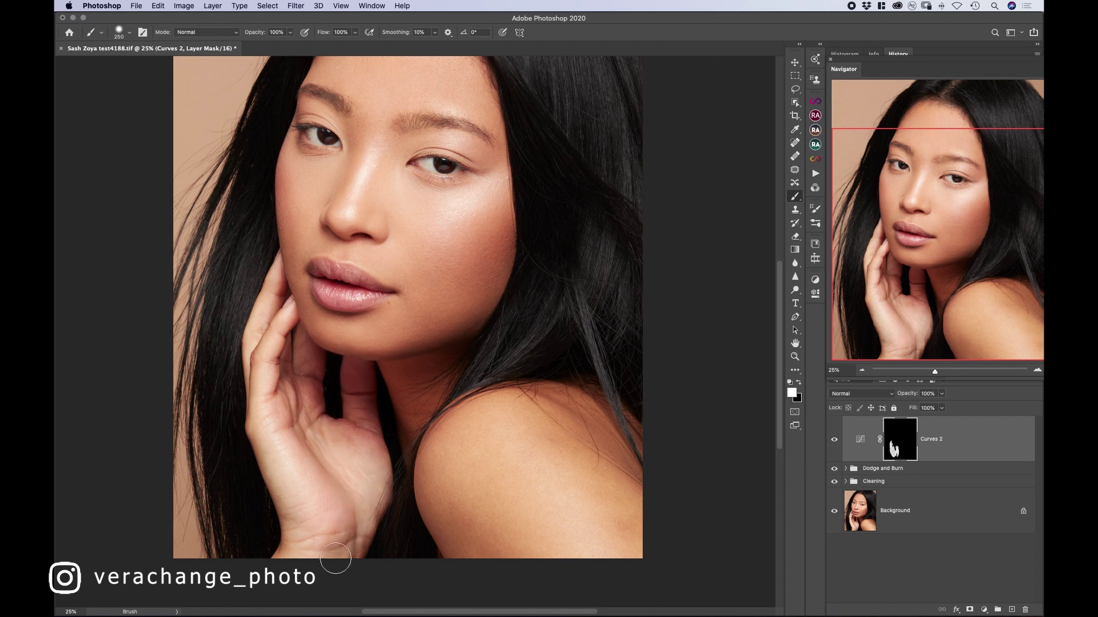
{"action": "mouse_move", "coordinate": [300, 545]}
{"action": "left_mouse_down"}
{"action": "mouse_move", "coordinate": [288, 552]}
{"action": "mouse_move", "coordinate": [290, 483]}
{"action": "mouse_move", "coordinate": [256, 426]}
{"action": "mouse_move", "coordinate": [291, 340]}
{"action": "mouse_move", "coordinate": [280, 407]}
{"action": "mouse_move", "coordinate": [301, 398]}
{"action": "left_mouse_up"}
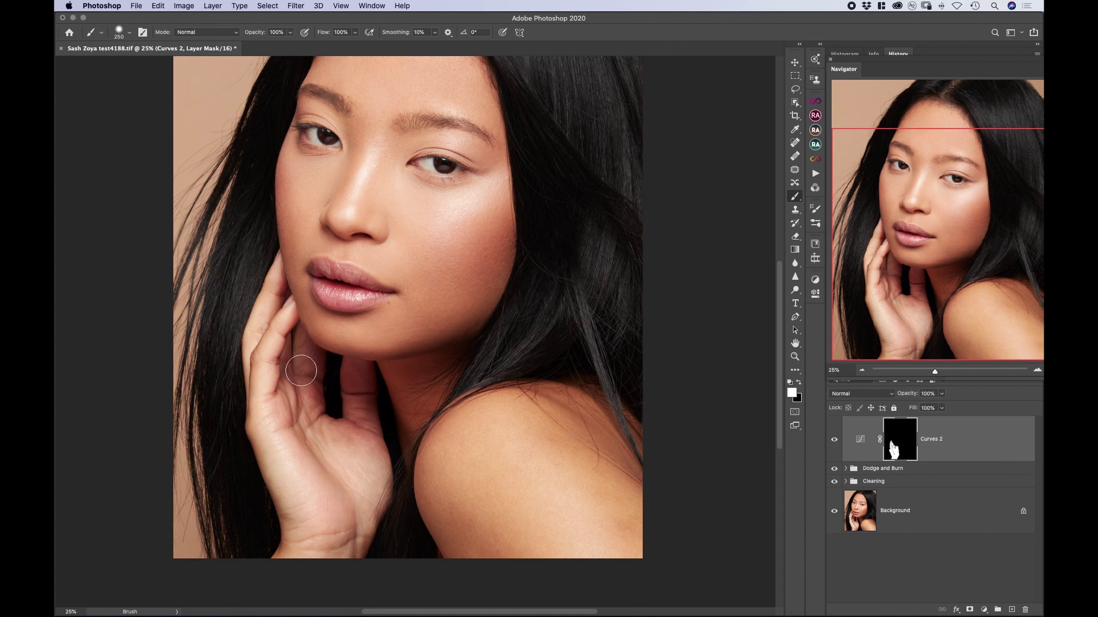
Clean up the hand mask's edges around the fingers on Curves 2, using black and a smaller brush
{"action": "scroll", "coordinate": [301, 371], "scroll_direction": "up", "scroll_amount": 1}
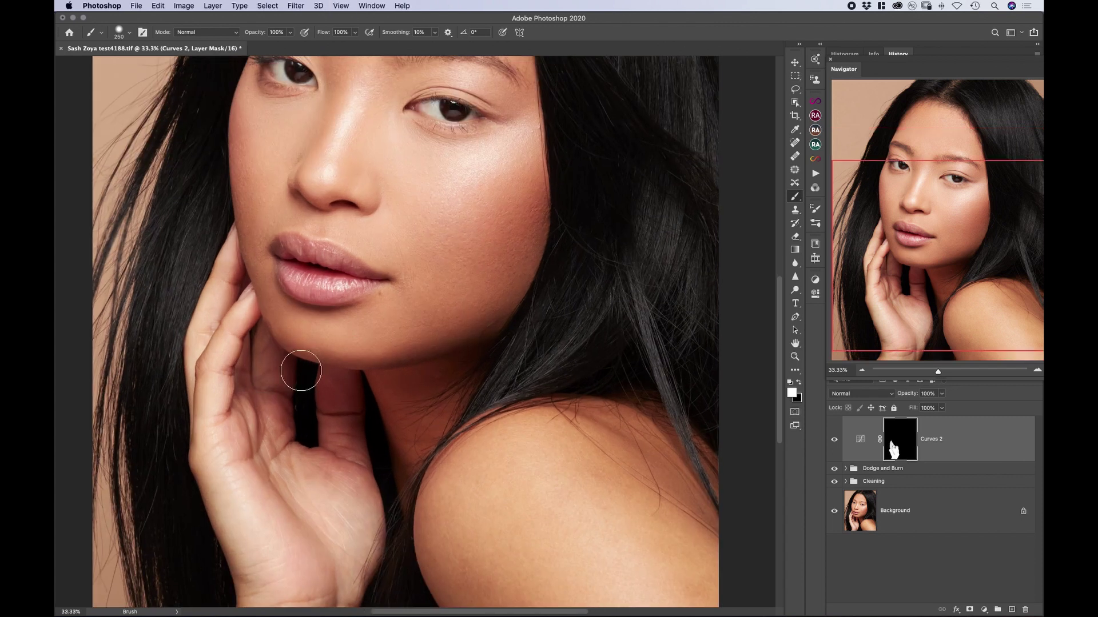
{"action": "key", "text": "bracketleft"}
{"action": "key", "text": "x"}
{"action": "key", "text": "bracketleft"}
{"action": "key", "text": "bracketleft"}
{"action": "key", "text": "bracketleft"}
{"action": "key", "text": "bracketleft"}
{"action": "key", "text": "bracketleft"}
{"action": "key", "text": "super+minus"}
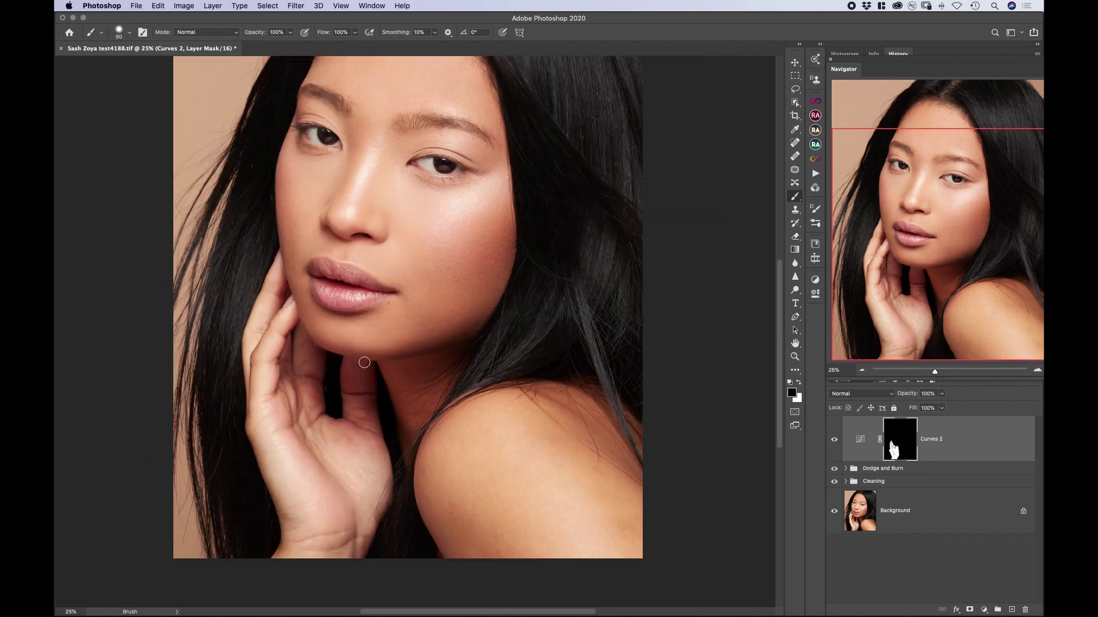
Compare the hand before and after the correction by toggling the visibility of Curves 2
{"action": "left_click", "coordinate": [834, 441]}
{"action": "left_click", "coordinate": [834, 441]}
{"action": "left_click", "coordinate": [834, 441]}
{"action": "left_click", "coordinate": [835, 441]}
{"action": "left_click", "coordinate": [834, 440]}
{"action": "left_click", "coordinate": [834, 441]}
{"action": "left_click", "coordinate": [834, 441]}
{"action": "left_click", "coordinate": [834, 442]}
Add another Curves adjustment layer above Curves 2 and brighten its RGB midtones from input 126 to output 134
{"action": "left_click", "coordinate": [984, 610]}
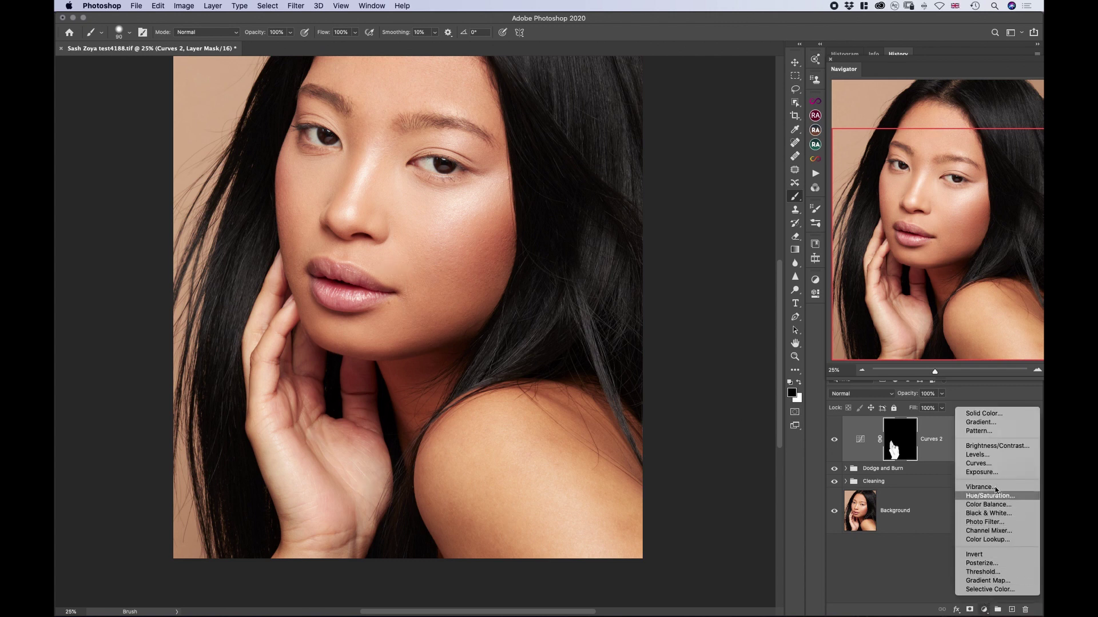
{"action": "left_click", "coordinate": [991, 465]}
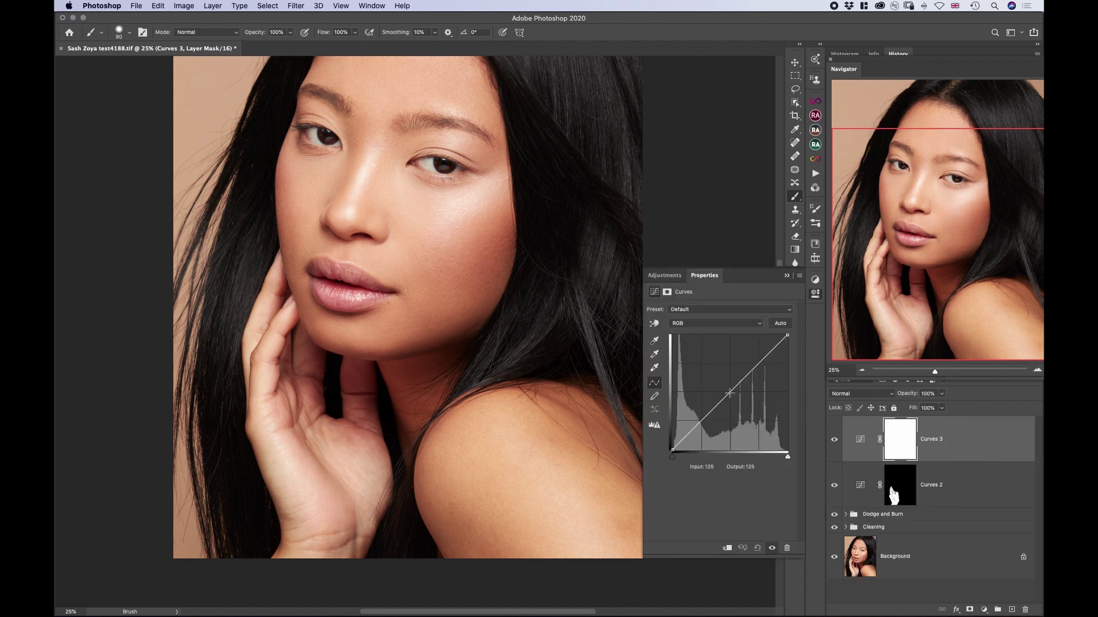
{"action": "left_click", "coordinate": [732, 392]}
{"action": "left_click_drag", "start_coordinate": [732, 392], "coordinate": [729, 389]}
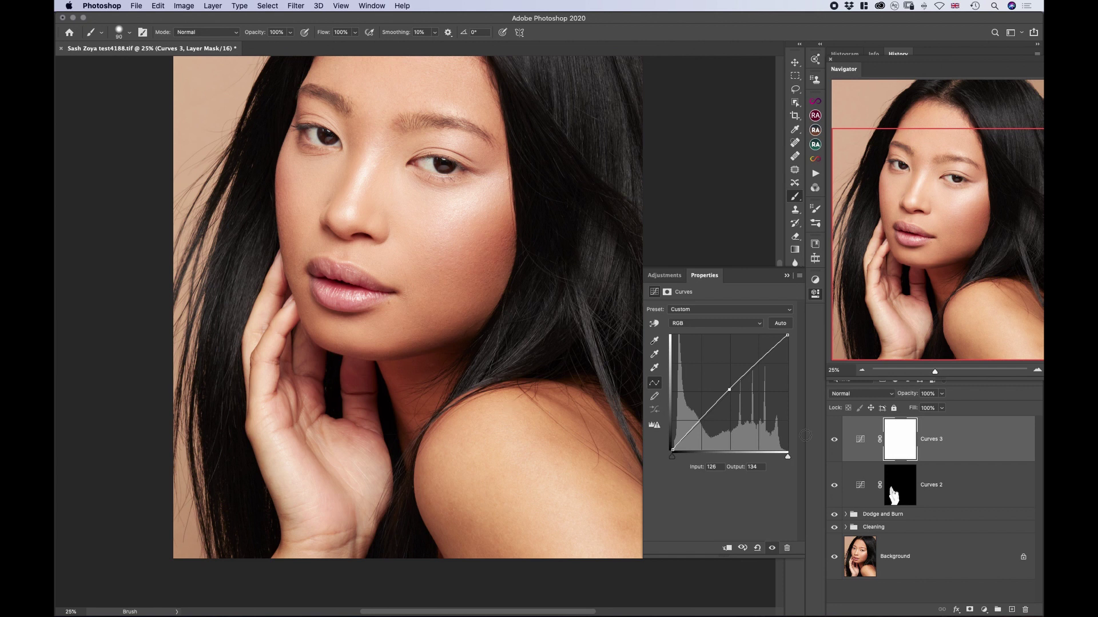
Raise the new curve's Blue channel from input 149 to output 160 and its Green channel from input 177 to output 179
{"action": "left_click", "coordinate": [736, 323]}
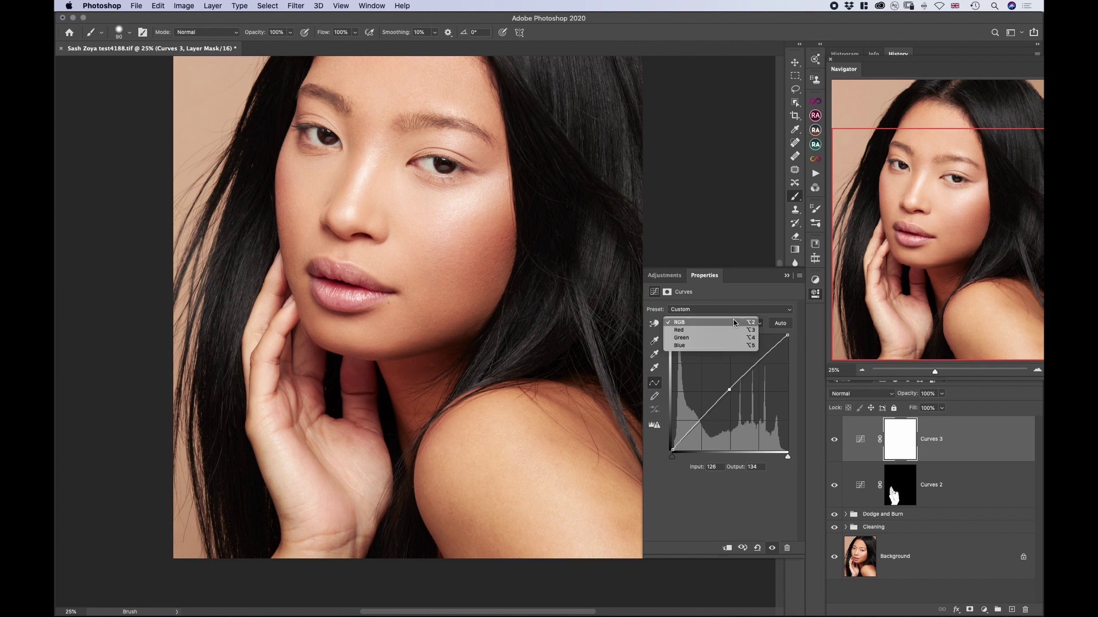
{"action": "left_click", "coordinate": [689, 347]}
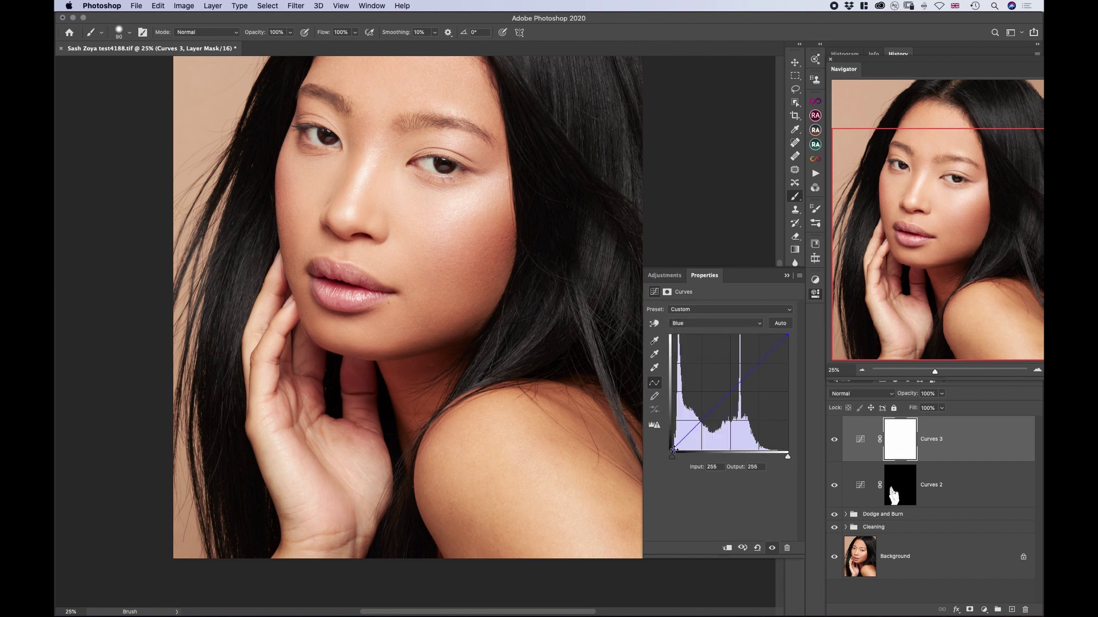
{"action": "mouse_move", "coordinate": [666, 453]}
{"action": "left_mouse_down"}
{"action": "mouse_move", "coordinate": [673, 379]}
{"action": "mouse_move", "coordinate": [672, 453]}
{"action": "mouse_move", "coordinate": [732, 455]}
{"action": "mouse_move", "coordinate": [666, 459]}
{"action": "left_mouse_up"}
{"action": "left_click", "coordinate": [740, 382]}
{"action": "left_click_drag", "start_coordinate": [739, 380], "coordinate": [740, 377]}
{"action": "left_click", "coordinate": [709, 326]}
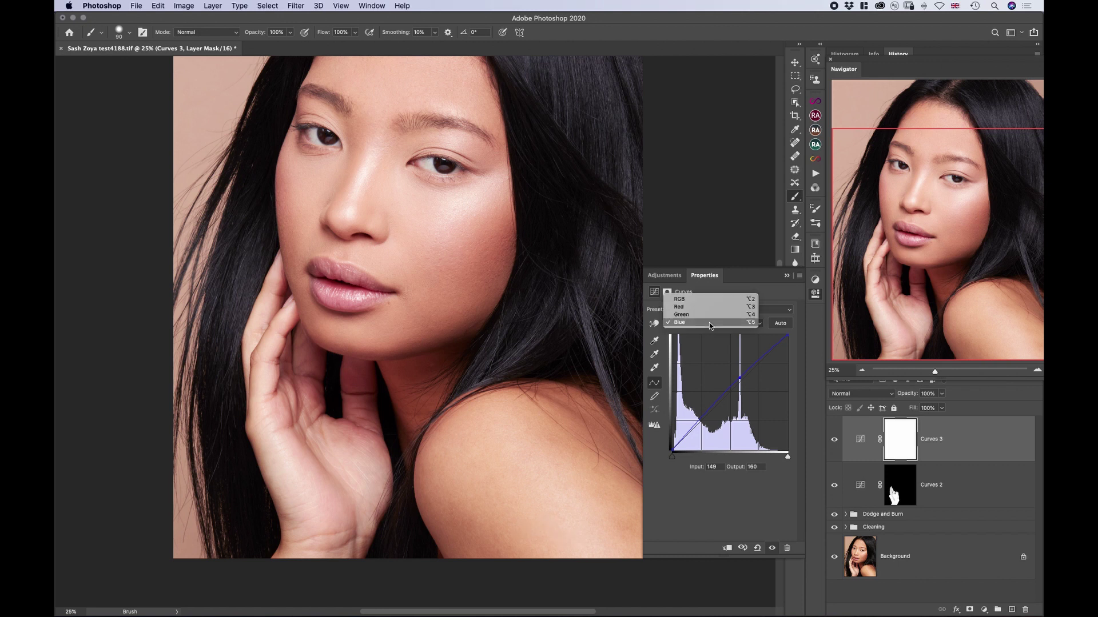
{"action": "left_click", "coordinate": [681, 314]}
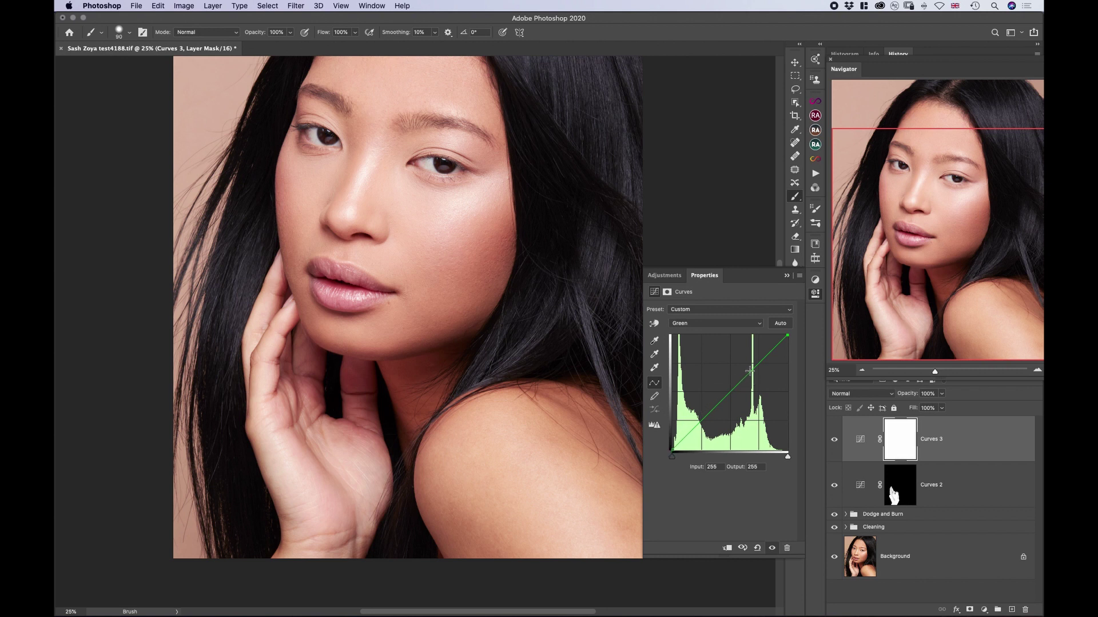
{"action": "left_click_drag", "start_coordinate": [752, 371], "coordinate": [753, 369]}
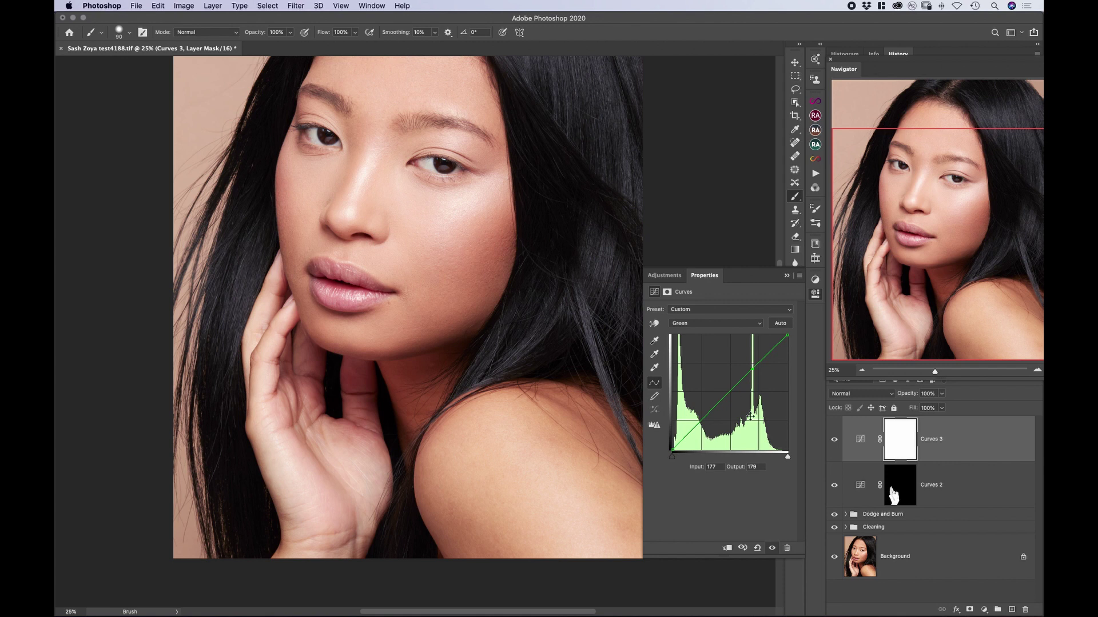
{"action": "left_click", "coordinate": [787, 276]}
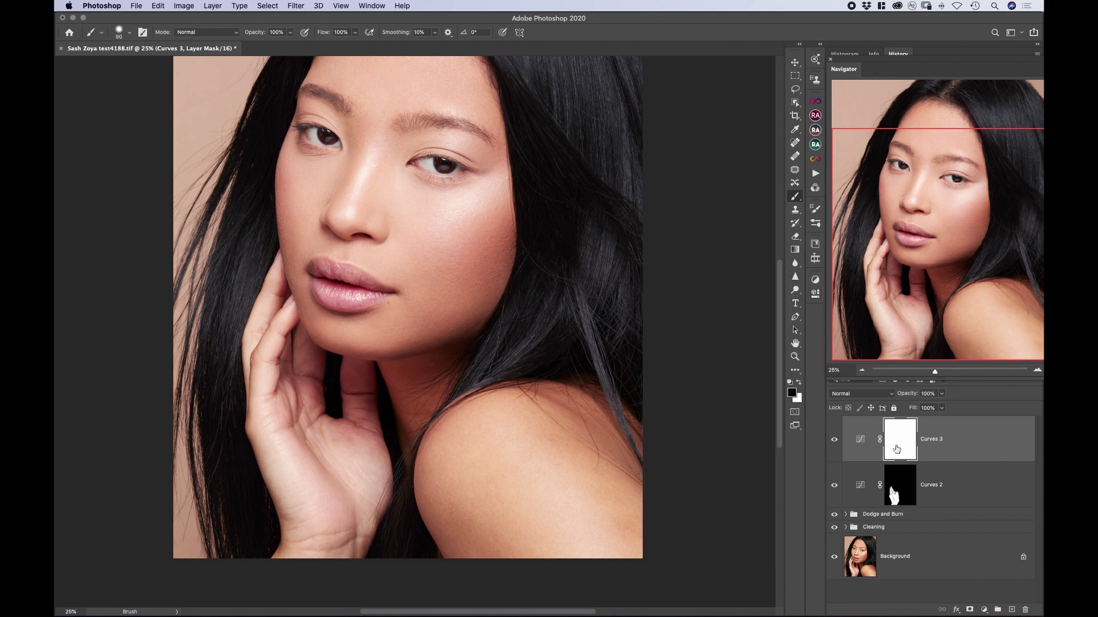
Invert the Curves 3 mask to black and paint the shoulder white with a large brush
{"action": "key", "text": "super+i"}
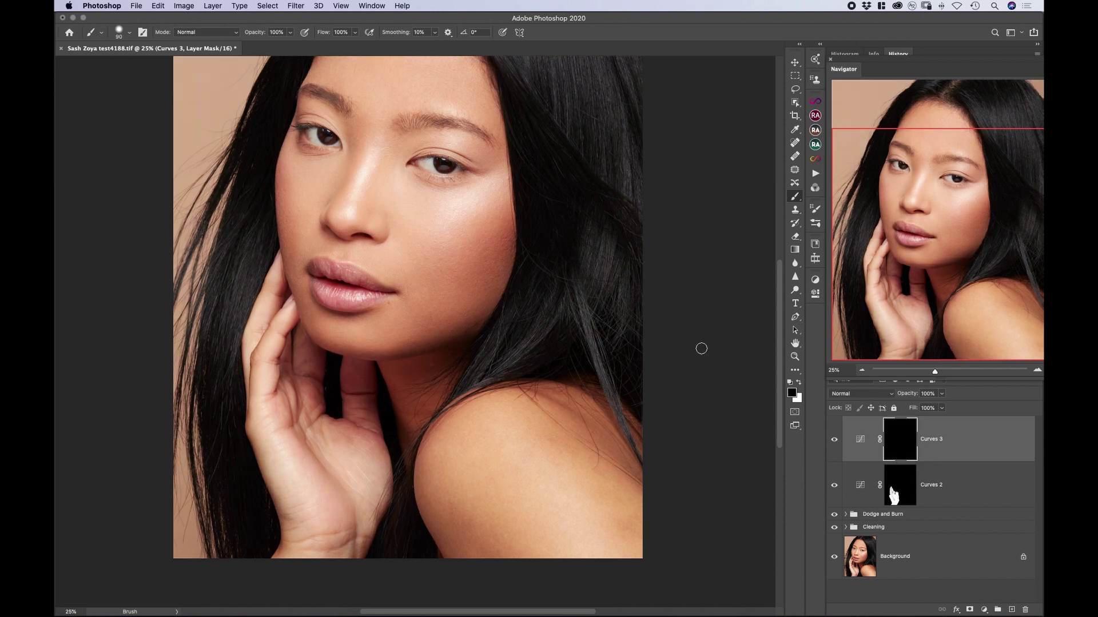
{"action": "left_click", "coordinate": [799, 384]}
{"action": "key", "text": "bracketright"}
{"action": "key", "text": "bracketright"}
{"action": "key", "text": "bracketright"}
{"action": "key", "text": "bracketright"}
{"action": "key", "text": "bracketright"}
{"action": "key", "text": "bracketright"}
{"action": "key", "text": "bracketright"}
{"action": "key", "text": "bracketright"}
{"action": "key", "text": "bracketright"}
{"action": "key", "text": "bracketright"}
{"action": "mouse_move", "coordinate": [555, 438]}
{"action": "left_mouse_down"}
{"action": "mouse_move", "coordinate": [503, 439]}
{"action": "mouse_move", "coordinate": [471, 451]}
{"action": "mouse_move", "coordinate": [461, 471]}
{"action": "mouse_move", "coordinate": [500, 539]}
{"action": "mouse_move", "coordinate": [624, 514]}
{"action": "mouse_move", "coordinate": [611, 487]}
{"action": "mouse_move", "coordinate": [609, 521]}
{"action": "mouse_move", "coordinate": [556, 507]}
{"action": "left_mouse_up"}
Extend the white area of the Curves 3 mask along the shoulder's edges and onto the neck with smaller brushes
{"action": "key", "text": "bracketleft"}
{"action": "key", "text": "bracketleft"}
{"action": "key", "text": "bracketleft"}
{"action": "key", "text": "bracketleft"}
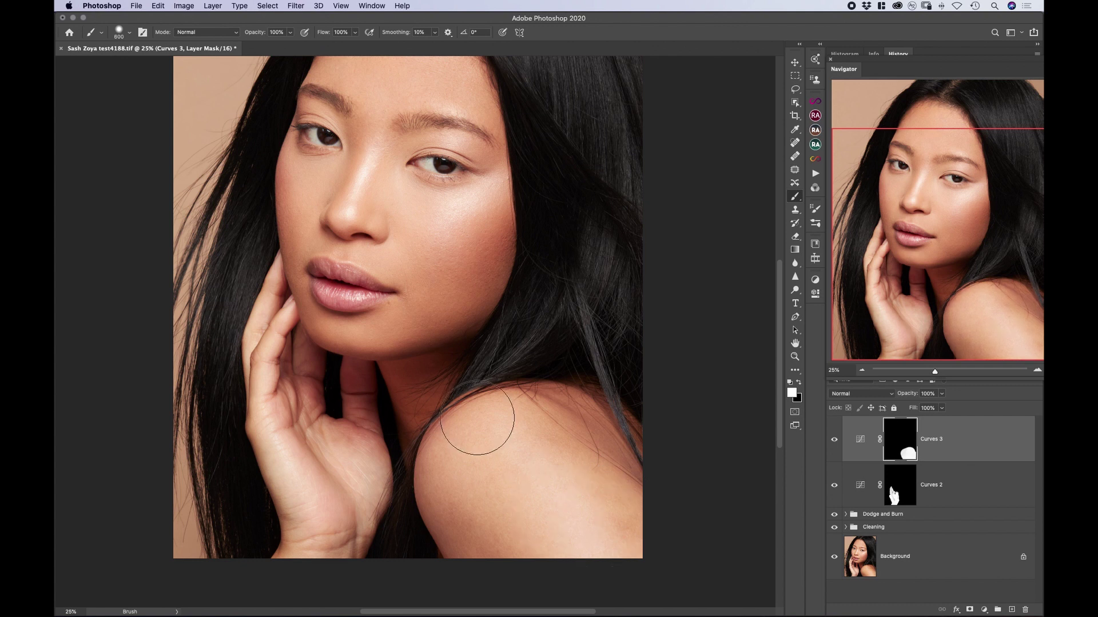
{"action": "key", "text": "bracketleft"}
{"action": "key", "text": "bracketleft"}
{"action": "key", "text": "bracketleft"}
{"action": "key", "text": "bracketleft"}
{"action": "key", "text": "bracketleft"}
{"action": "key", "text": "bracketleft"}
{"action": "key", "text": "bracketleft"}
{"action": "key", "text": "bracketright"}
{"action": "key", "text": "bracketright"}
{"action": "key", "text": "bracketright"}
{"action": "key", "text": "bracketright"}
{"action": "key", "text": "bracketright"}
{"action": "key", "text": "bracketright"}
{"action": "key", "text": "bracketright"}
Compare the shoulder with and without Curves 3, and view the whole portrait
{"action": "left_click", "coordinate": [835, 441]}
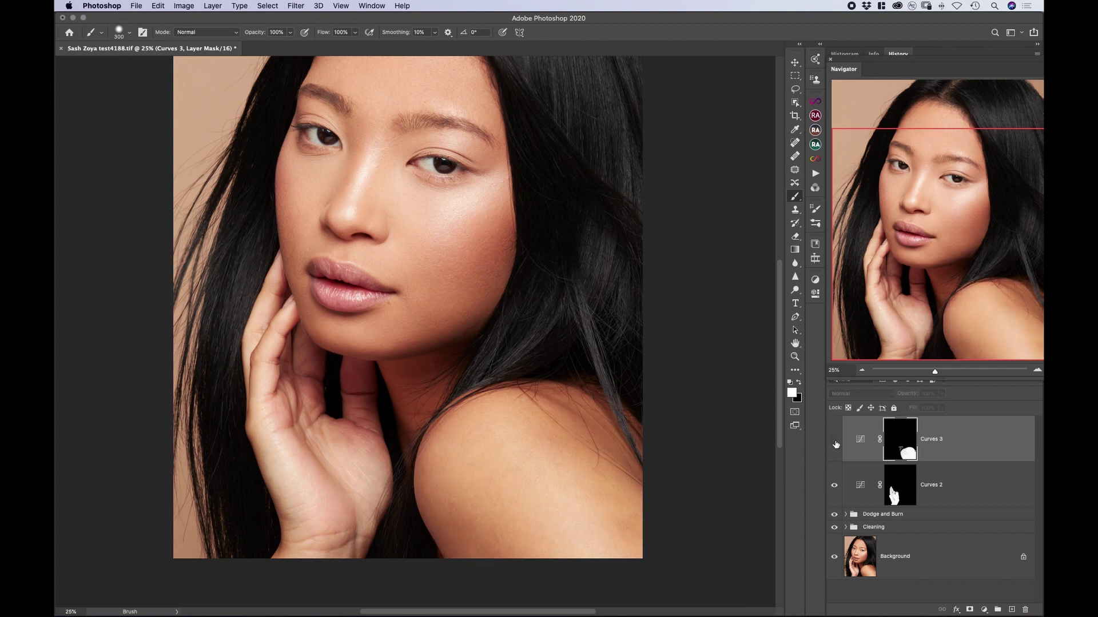
{"action": "left_click", "coordinate": [834, 440]}
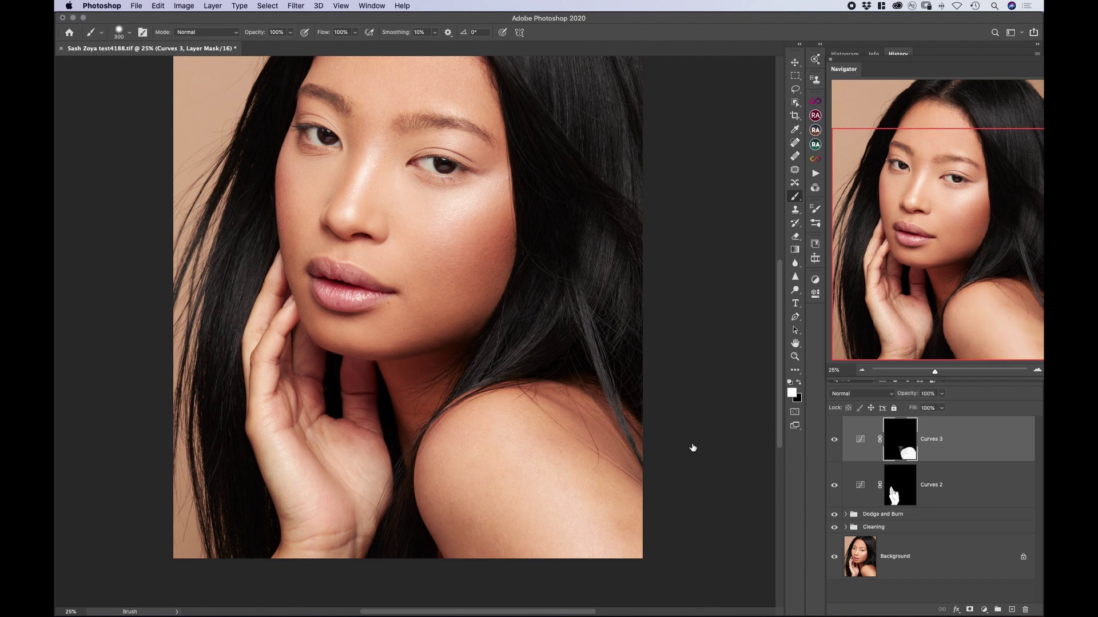
{"action": "key", "text": "super+minus"}
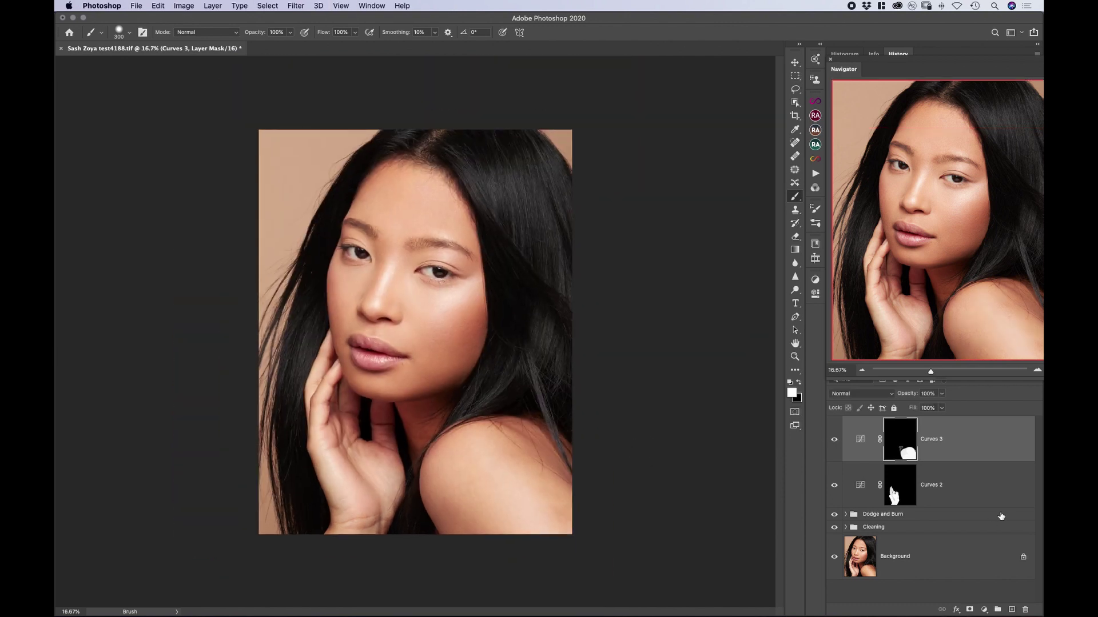
Group the Curves 2 and Curves 3 adjustment layers together
{"action": "left_click", "coordinate": [980, 494], "text": "shift"}
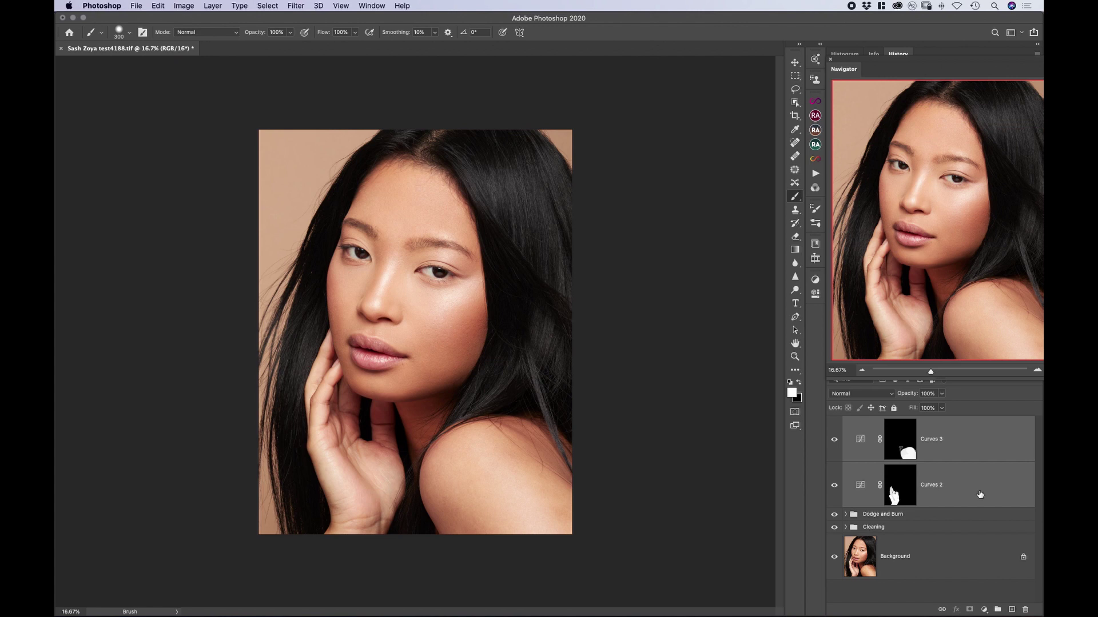
{"action": "key", "text": "super+g"}
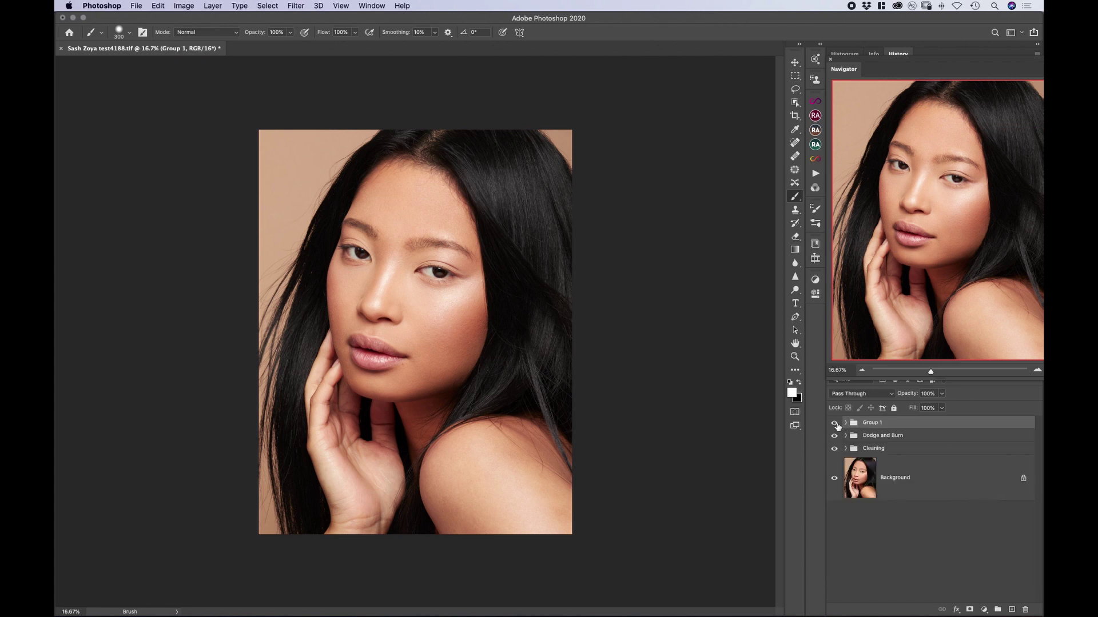
Compare the portrait with and without the grouped Curves corrections, examining the hand and shoulder up close and the whole image
{"action": "left_click", "coordinate": [834, 424]}
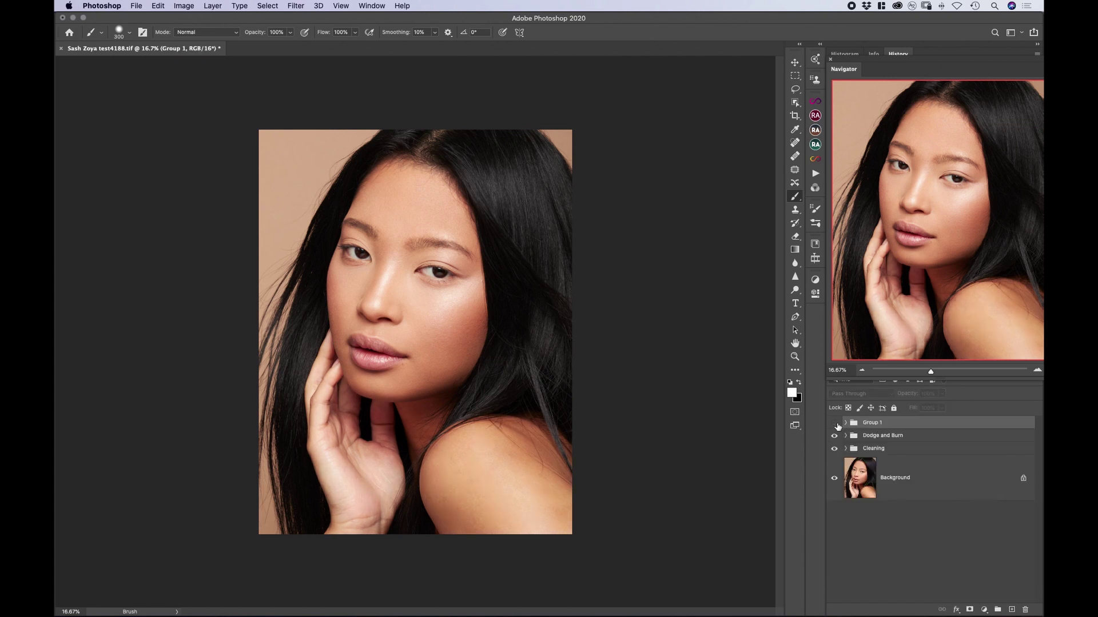
{"action": "left_click", "coordinate": [836, 424]}
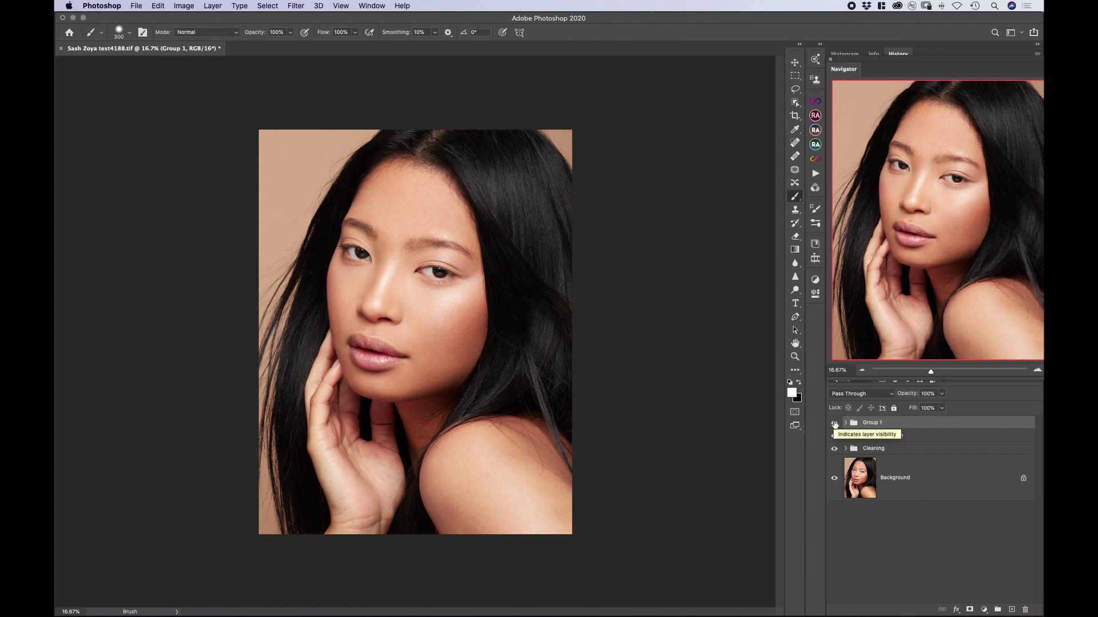
{"action": "left_click", "coordinate": [834, 424]}
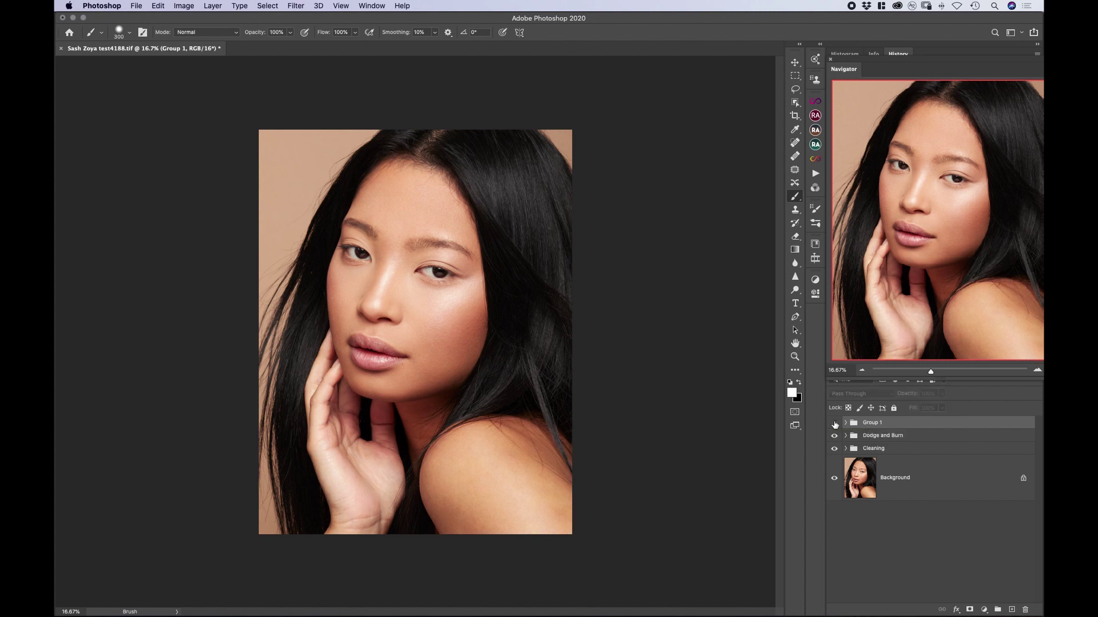
{"action": "key", "text": "super+plus"}
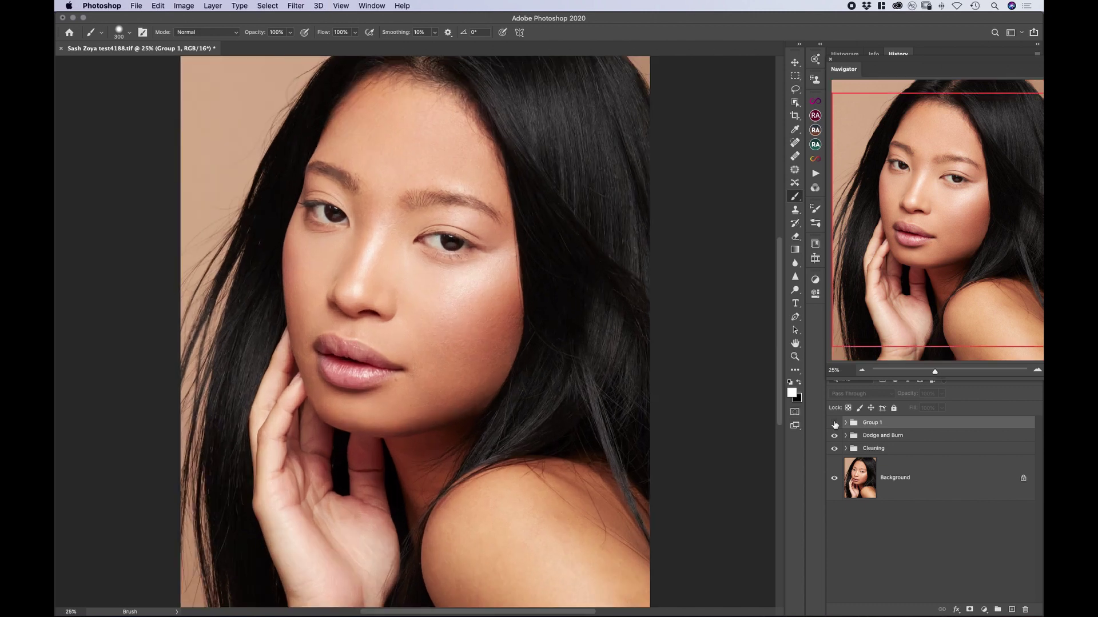
{"action": "scroll", "coordinate": [735, 465], "scroll_direction": "down", "scroll_amount": 4}
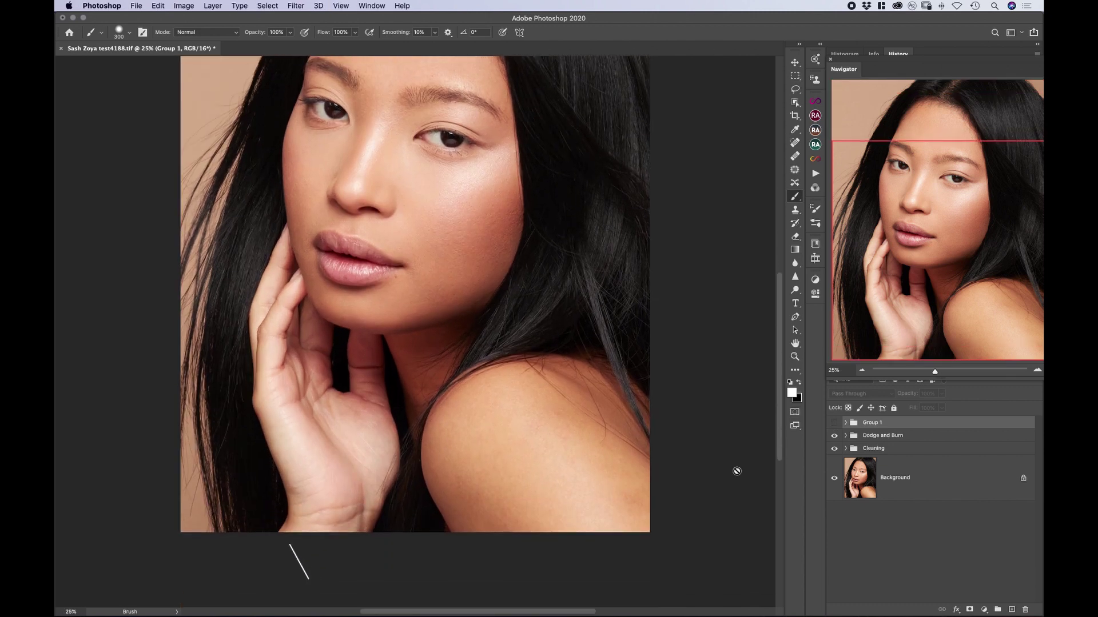
{"action": "left_click", "coordinate": [835, 425]}
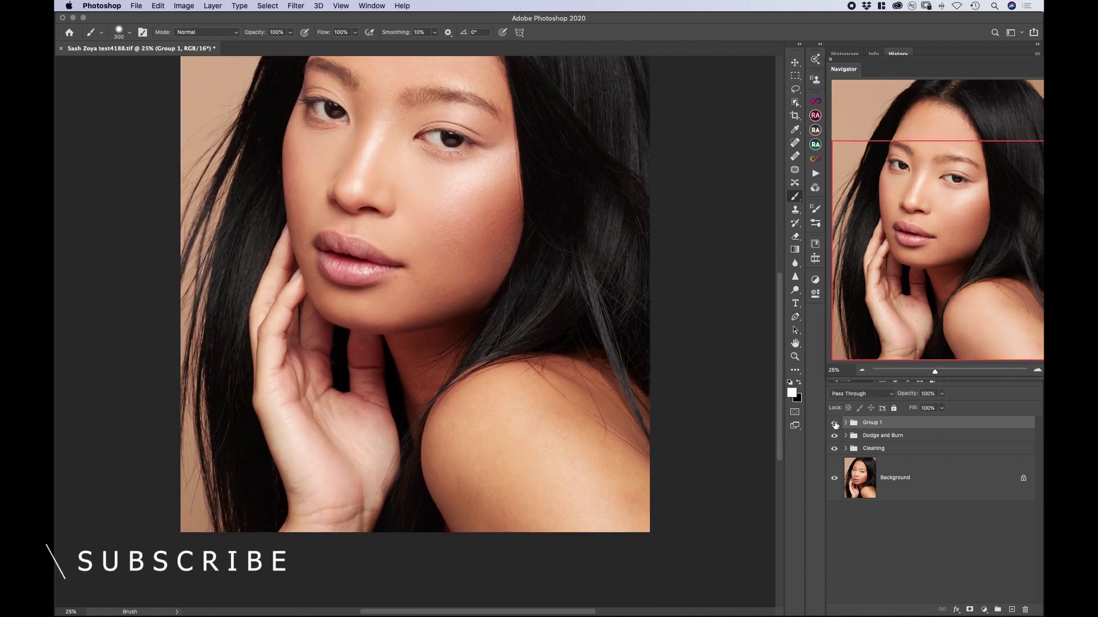
{"action": "scroll", "coordinate": [613, 449], "scroll_direction": "up", "scroll_amount": 4}
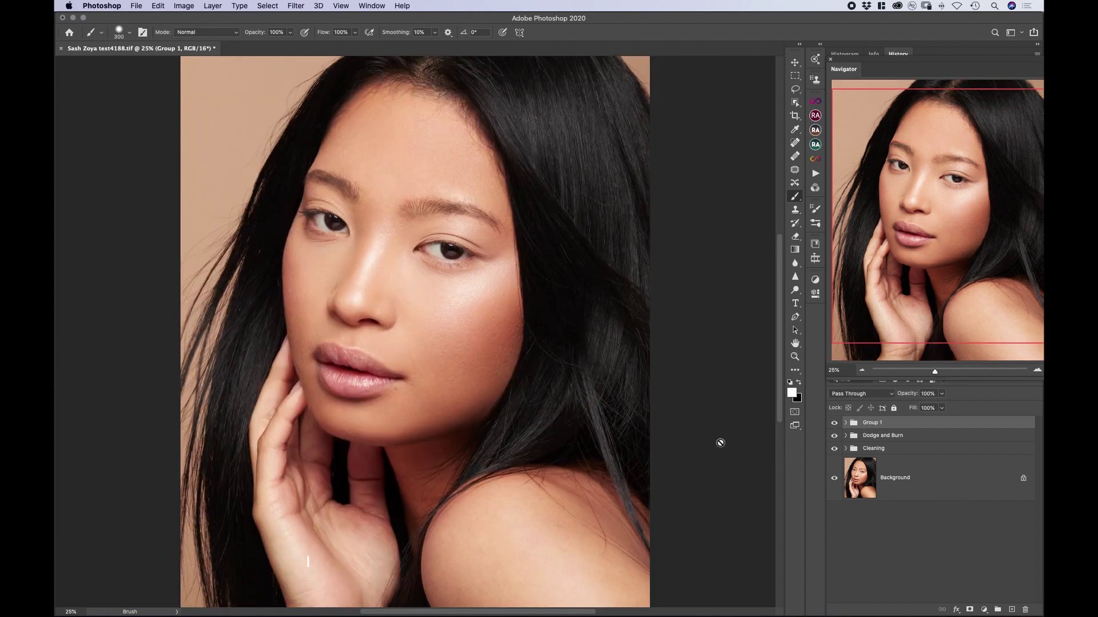
{"action": "key", "text": "super+minus"}
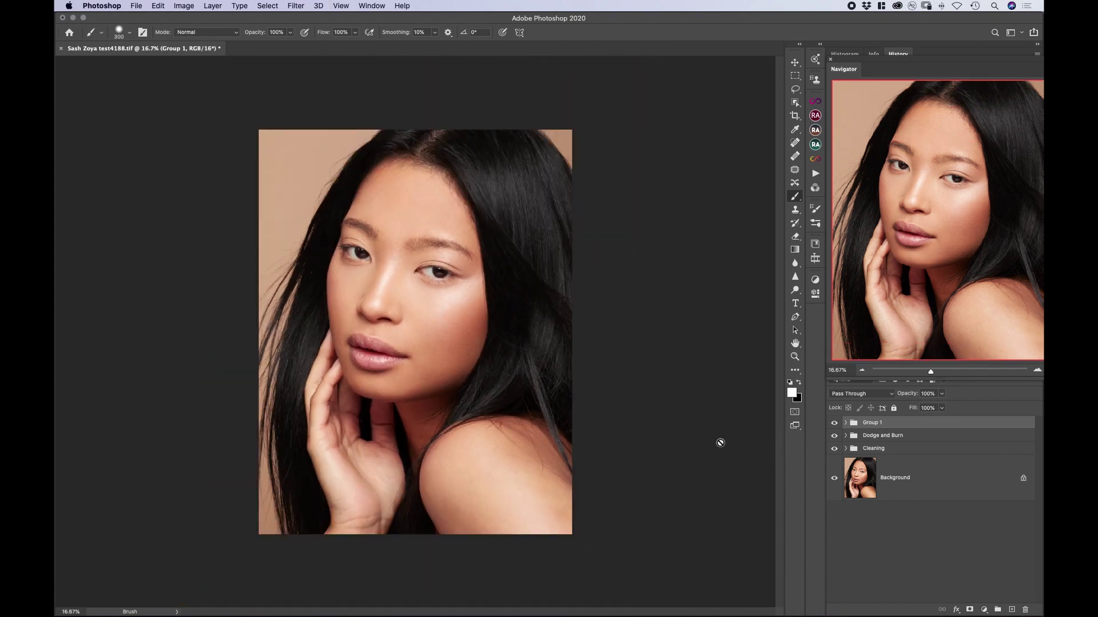